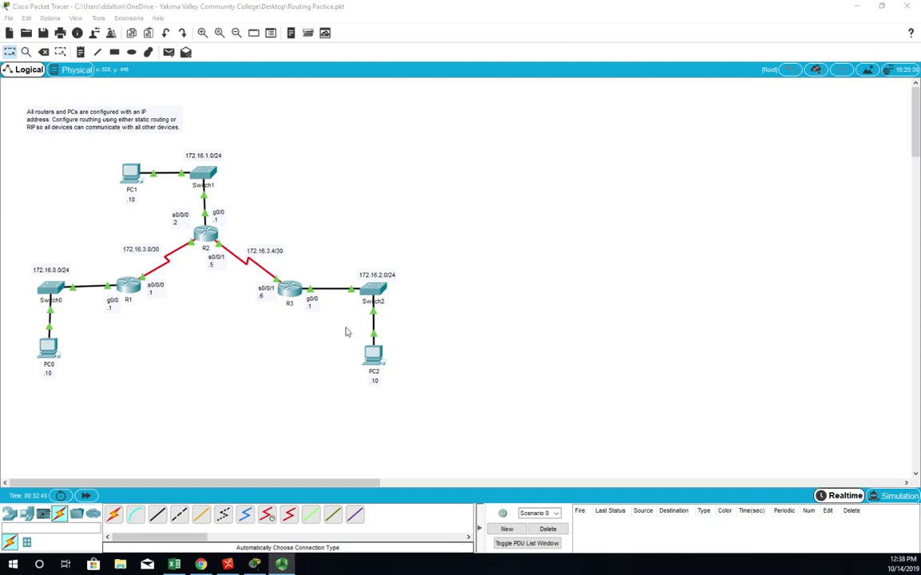
- Open R1's device window on the right half of the screen, beside the network topology
{"action": "left_click", "coordinate": [131, 287]}
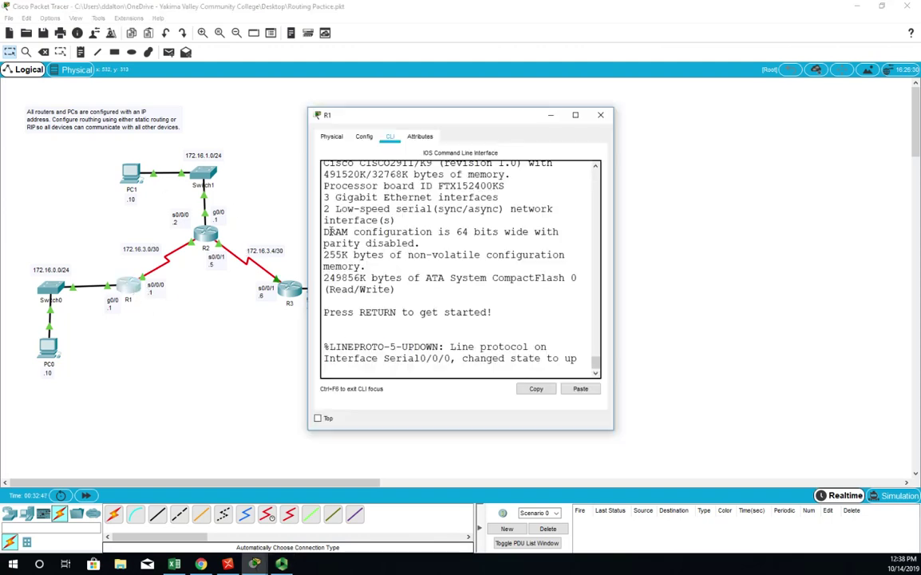
{"action": "left_click_drag", "start_coordinate": [572, 118], "coordinate": [915, 11]}
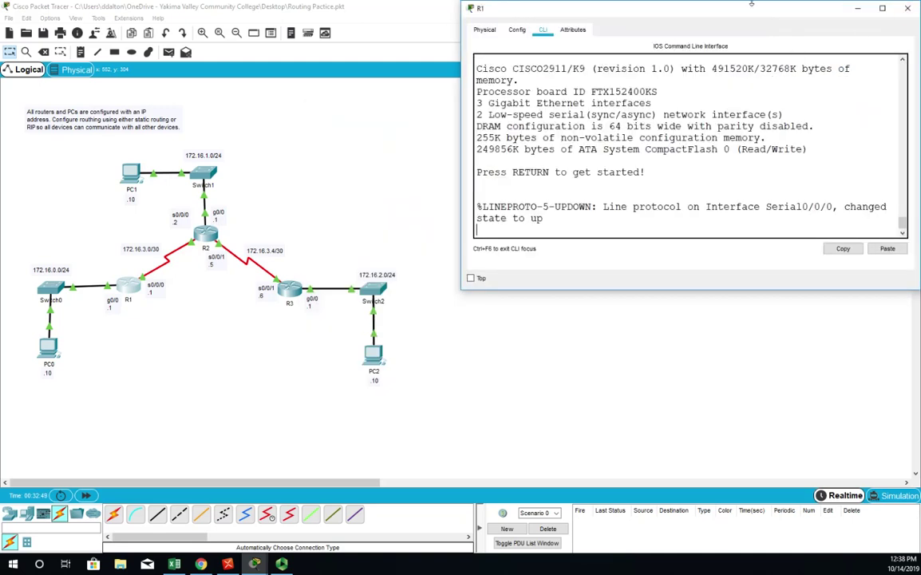
{"action": "left_click_drag", "start_coordinate": [671, 16], "coordinate": [918, 263]}
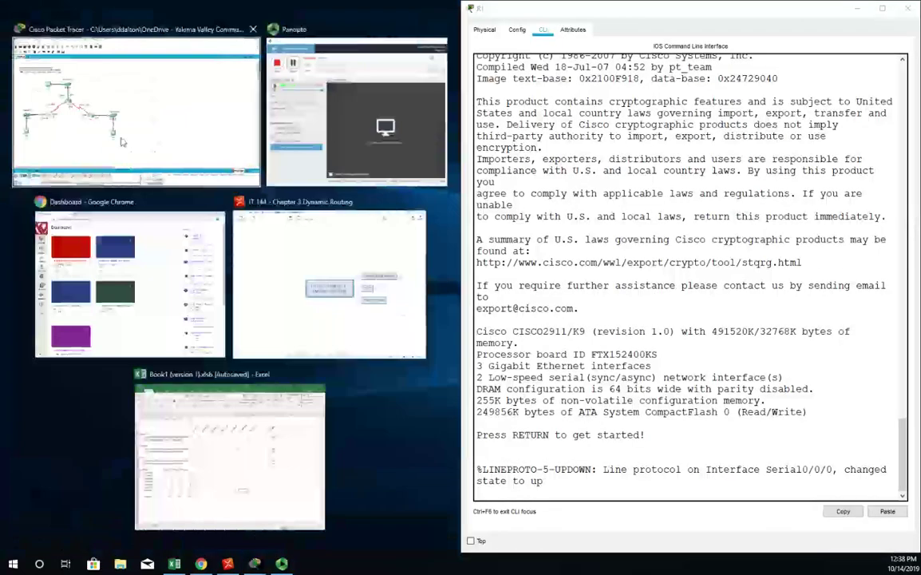
{"action": "left_click", "coordinate": [136, 112]}
- Put R1's CLI into global configuration mode with en and config t
{"action": "left_click", "coordinate": [615, 490]}
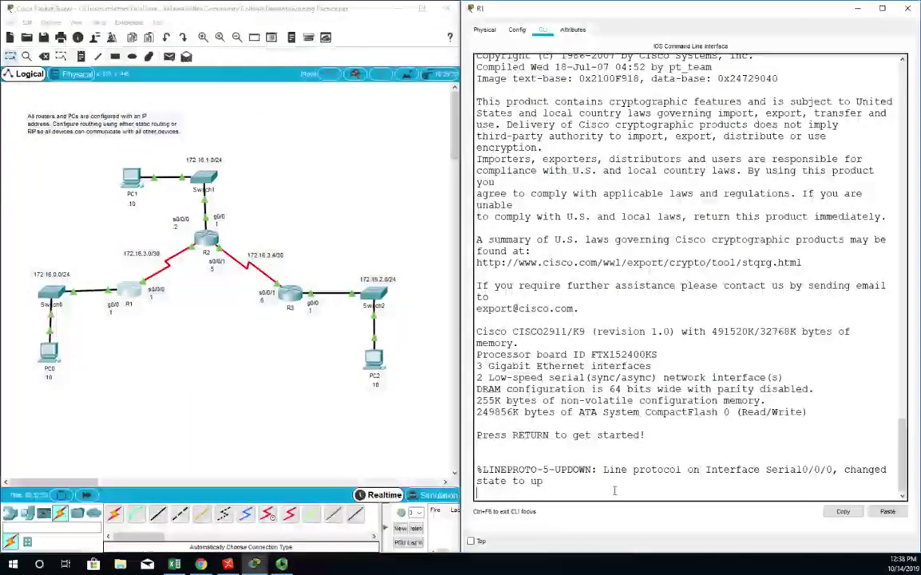
{"action": "key", "text": "Return"}
{"action": "type", "text": "en"}
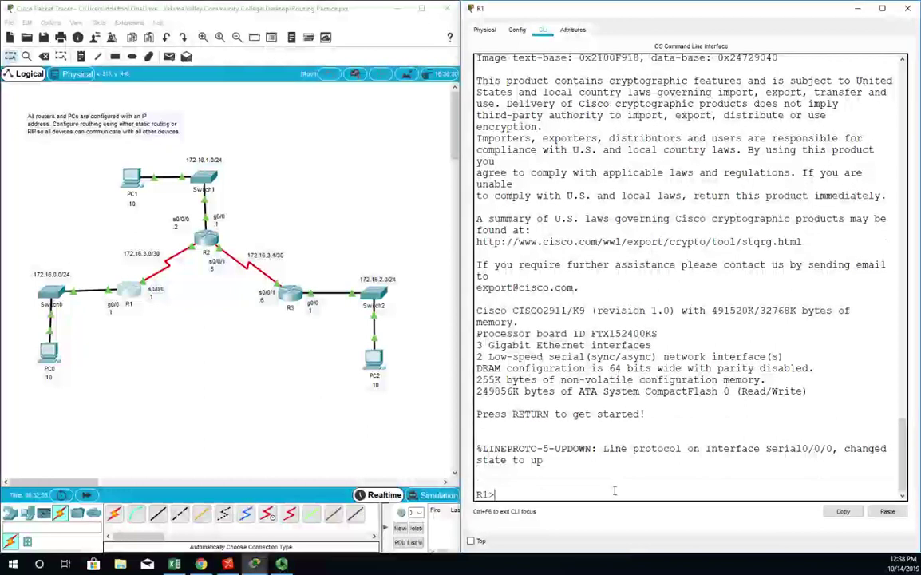
{"action": "key", "text": "Return"}
{"action": "type", "text": "config t"}
{"action": "key", "text": "Return"}
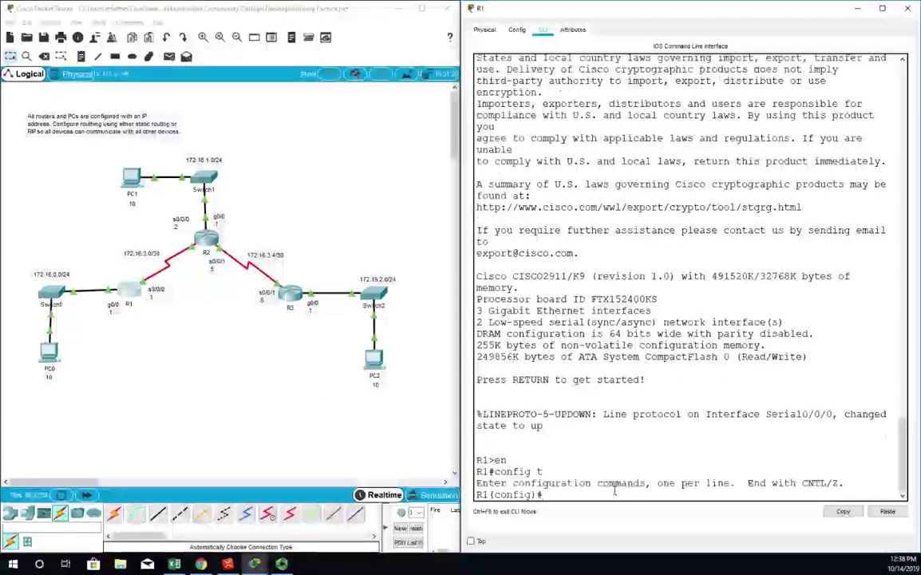
- Add R1 static route 172.16.1.0 255.255.255.0 via next hop 172.16.3.2
{"action": "type", "text": "ip route "}
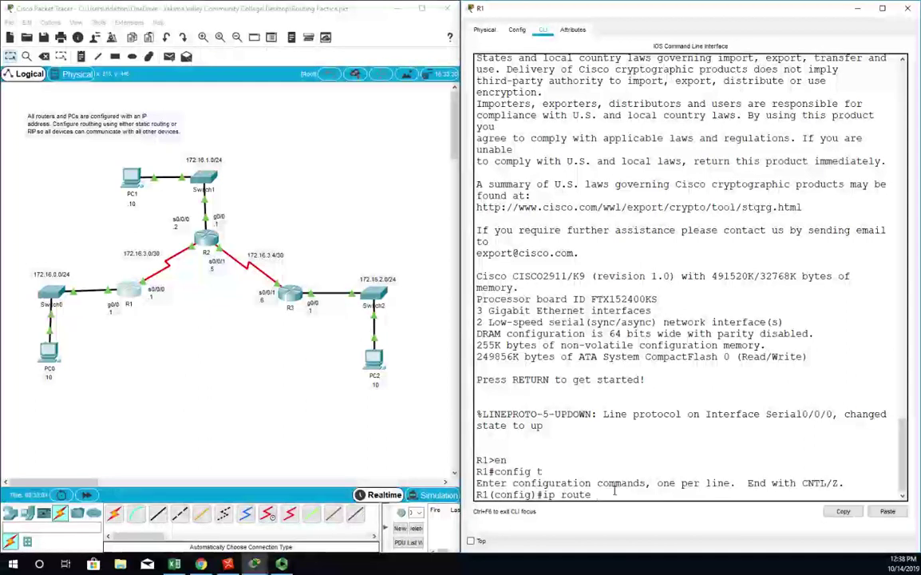
{"action": "type", "text": "172."}
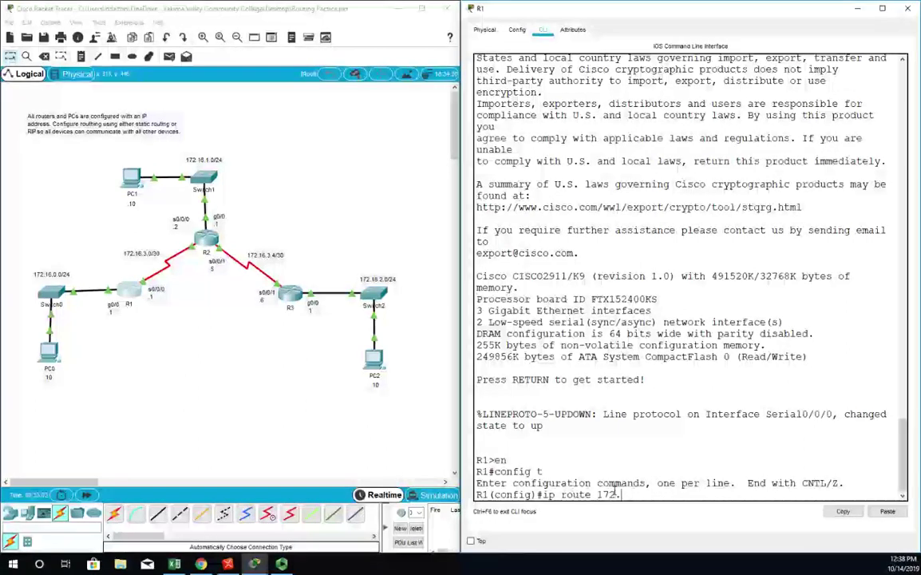
{"action": "type", "text": "16.1.0 25"}
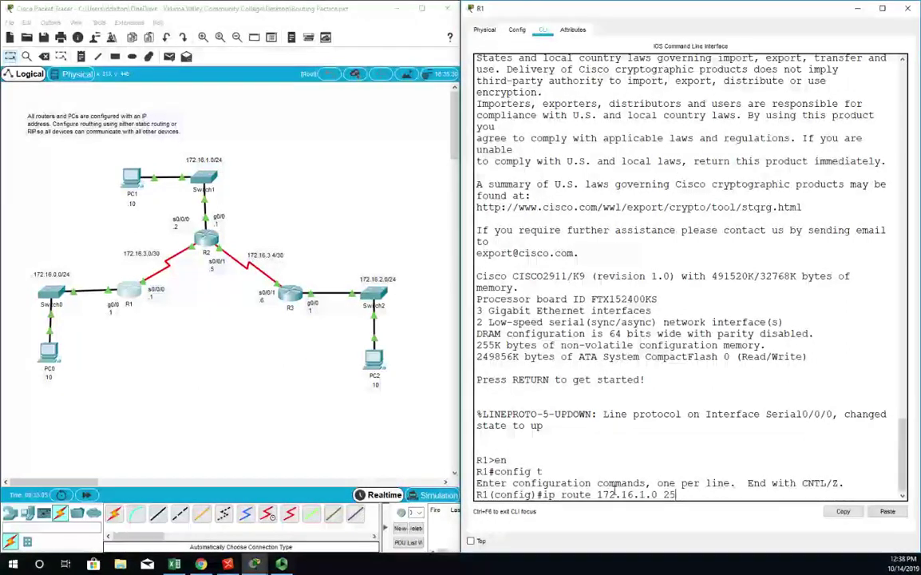
{"action": "type", "text": "5.255.255.0"}
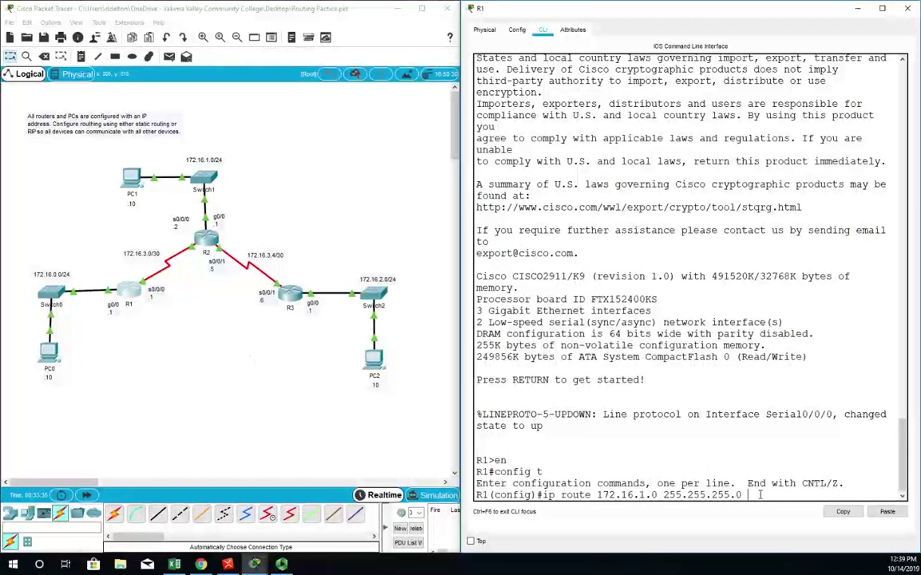
{"action": "type", "text": "172.16"}
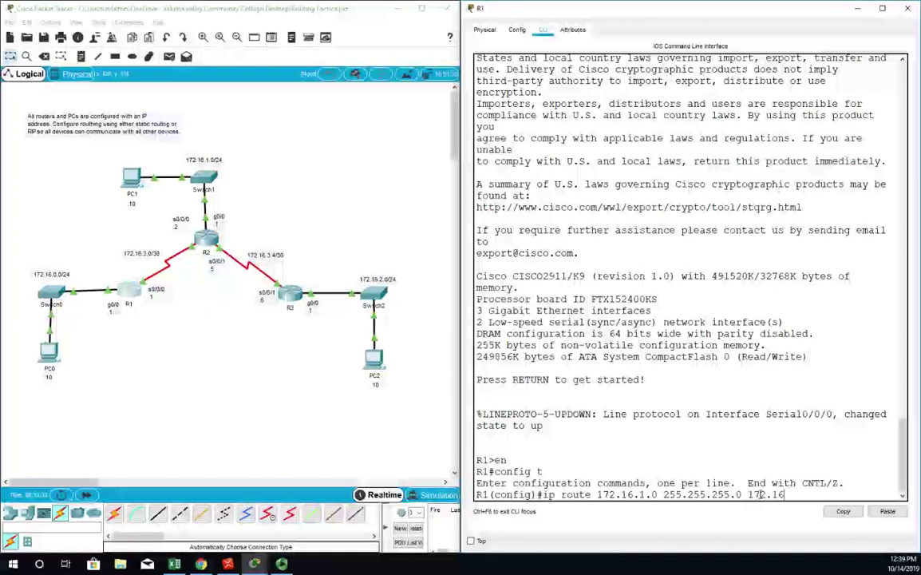
{"action": "type", "text": ".3.2"}
{"action": "key", "text": "Return"}
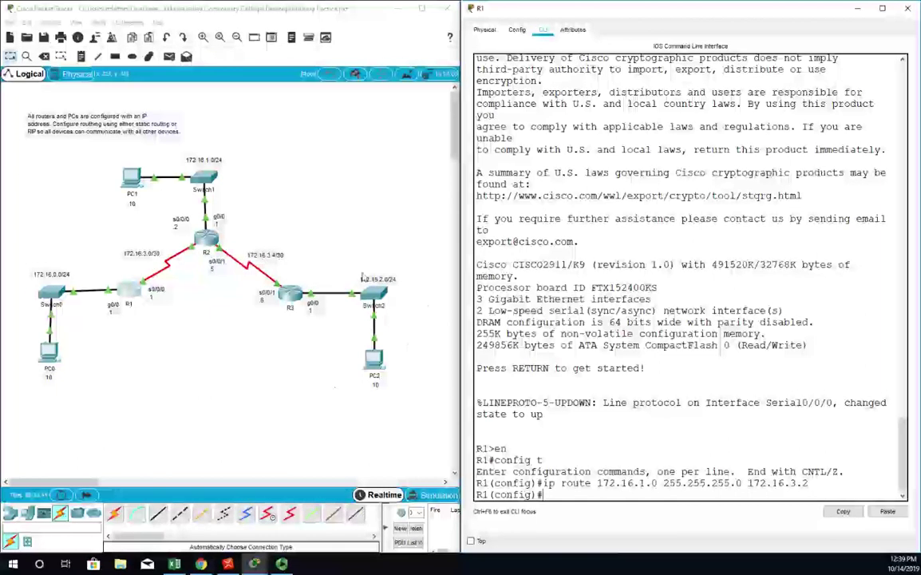
- Add R1 routes 172.16.3.4 255.255.255.252 and 172.16.2.0 255.255.255.0, both via 172.16.3.2
{"action": "type", "text": "i"}
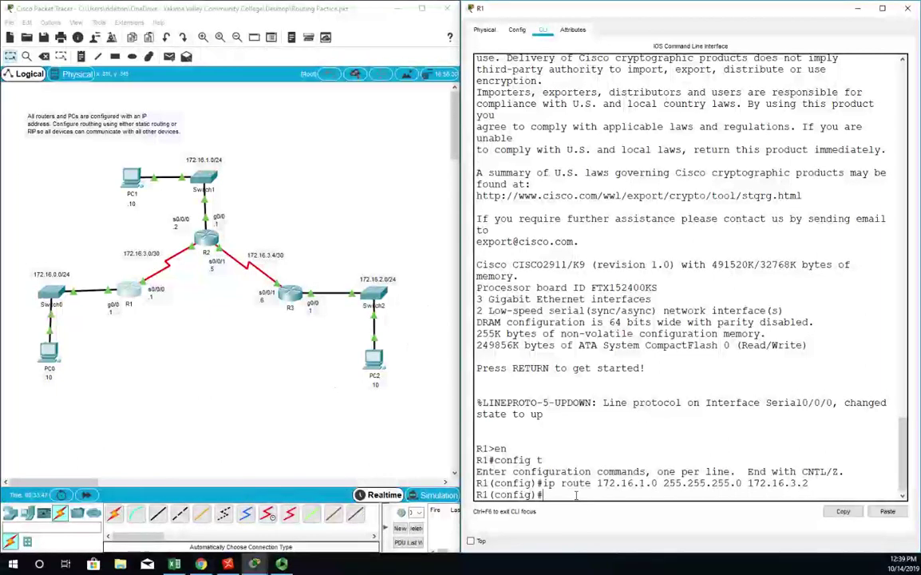
{"action": "type", "text": "p route 172.16.3.4"}
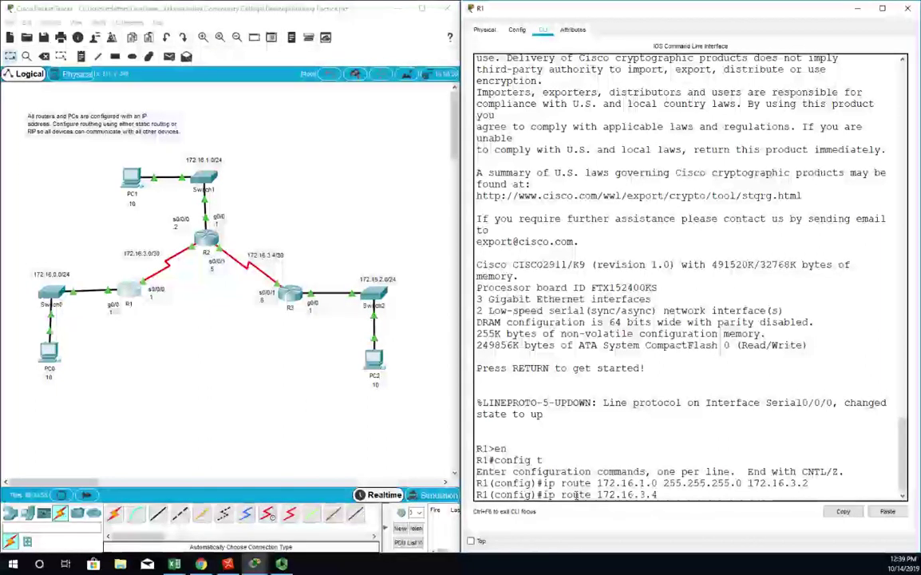
{"action": "type", "text": " 255.255.255"}
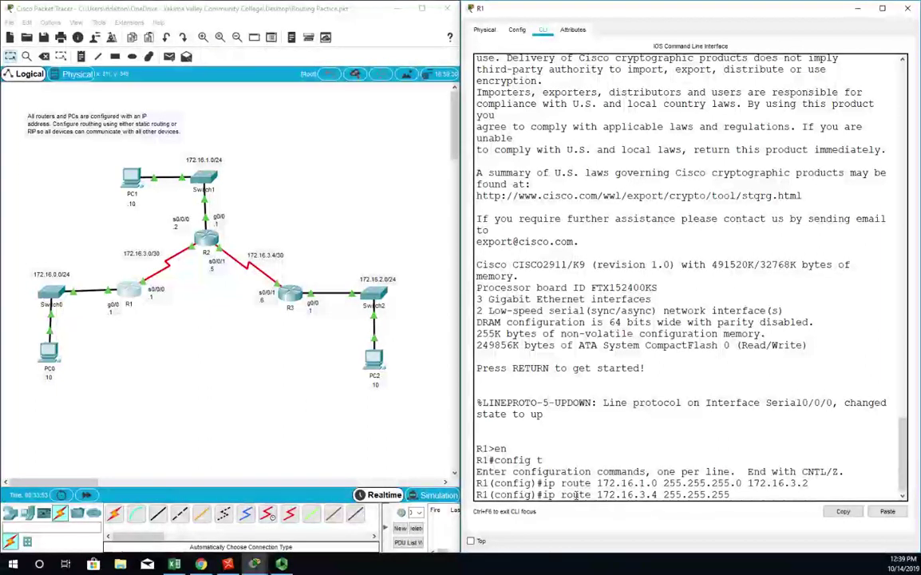
{"action": "type", "text": ".252 1"}
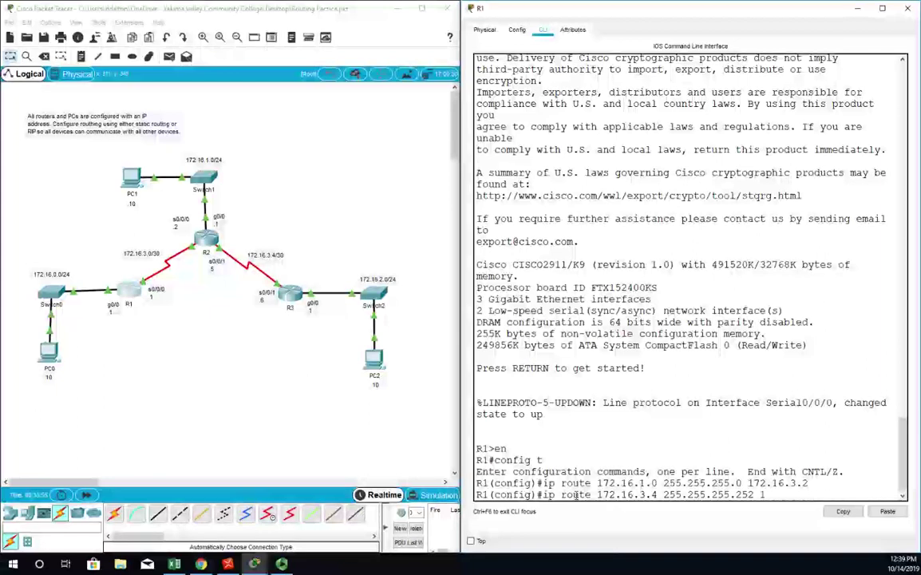
{"action": "type", "text": "72.16.3.2"}
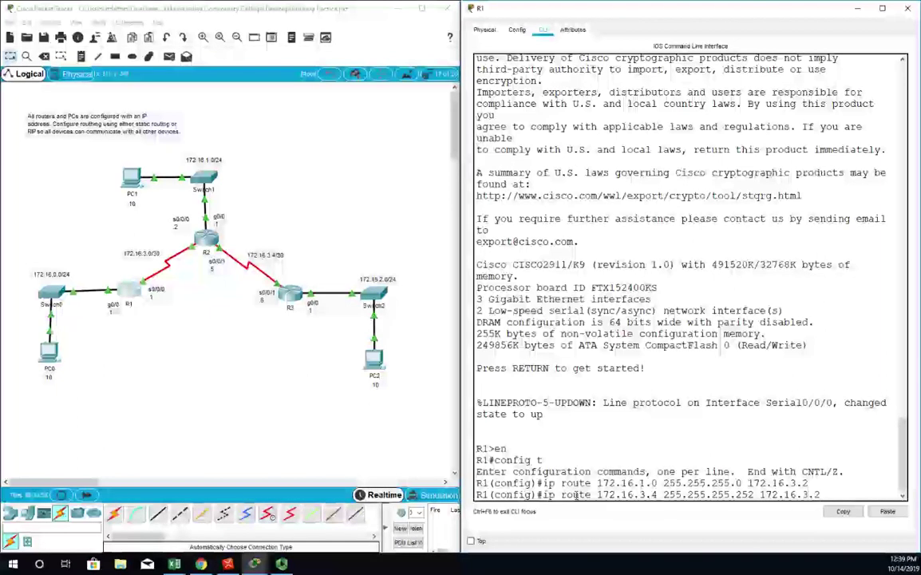
{"action": "key", "text": "Return"}
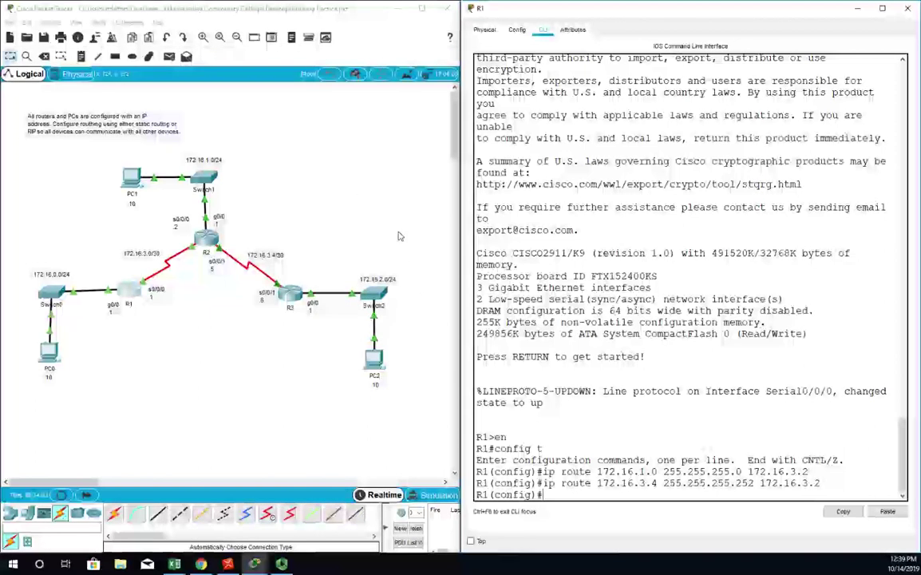
{"action": "type", "text": "ip route 172"}
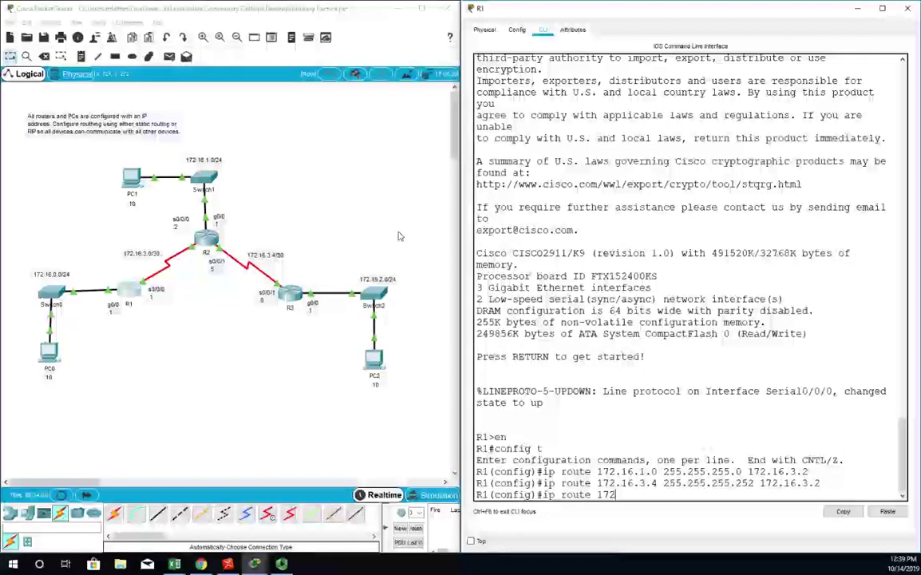
{"action": "type", "text": ".16.2.0 255."}
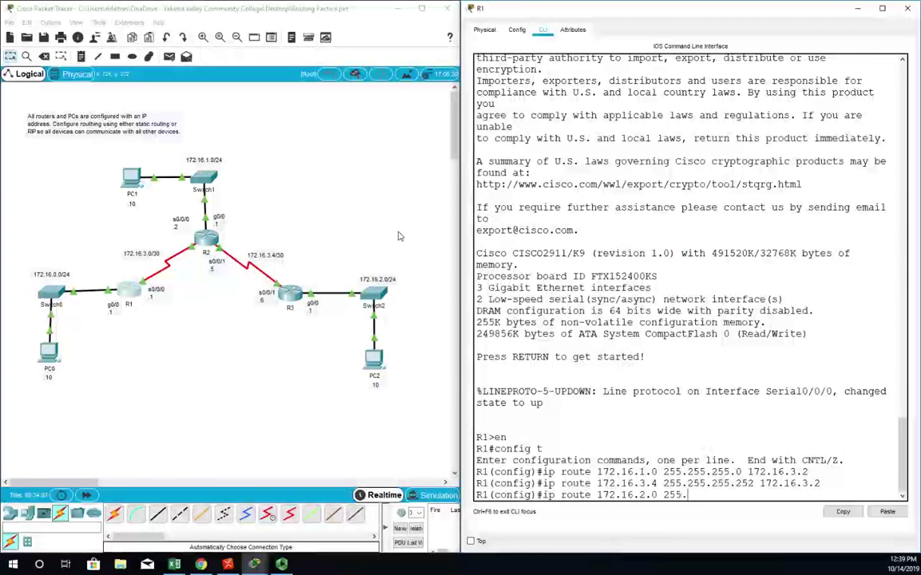
{"action": "type", "text": "255.255.0 "}
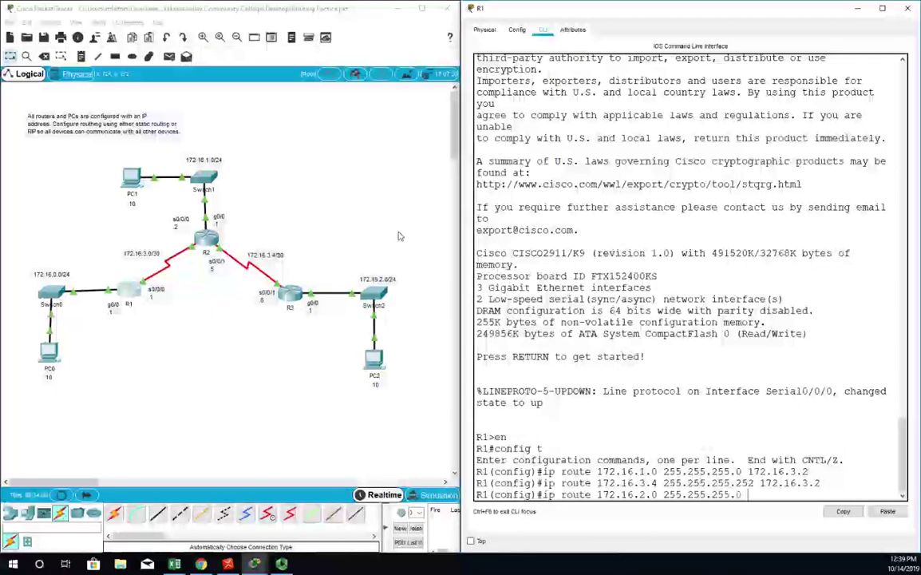
{"action": "type", "text": "172.16.3."}
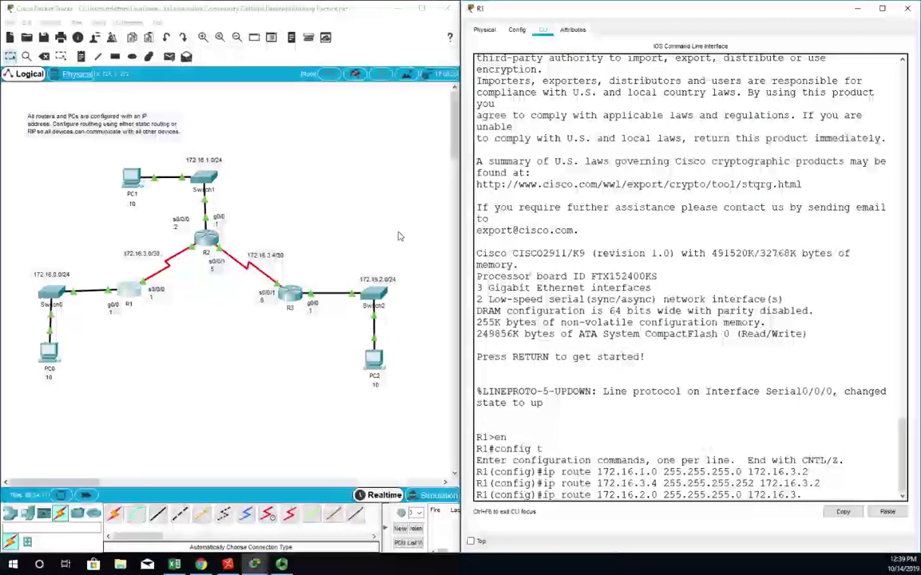
{"action": "type", "text": "2"}
{"action": "key", "text": "Return"}
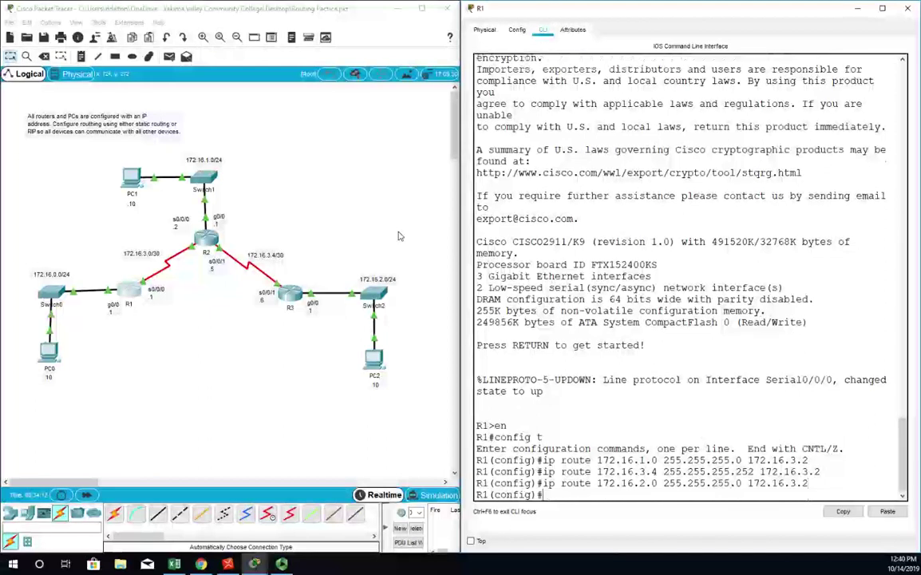
- Exit configuration mode, check R1's routing table with sh ip route, and close R1's window
{"action": "type", "text": "end"}
{"action": "key", "text": "Return"}
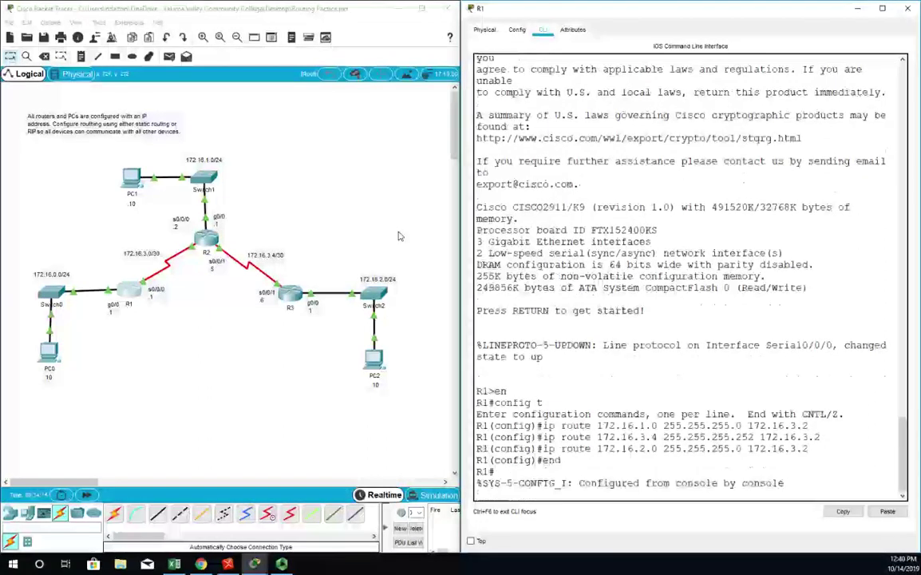
{"action": "type", "text": "sh ip route"}
{"action": "key", "text": "Return"}
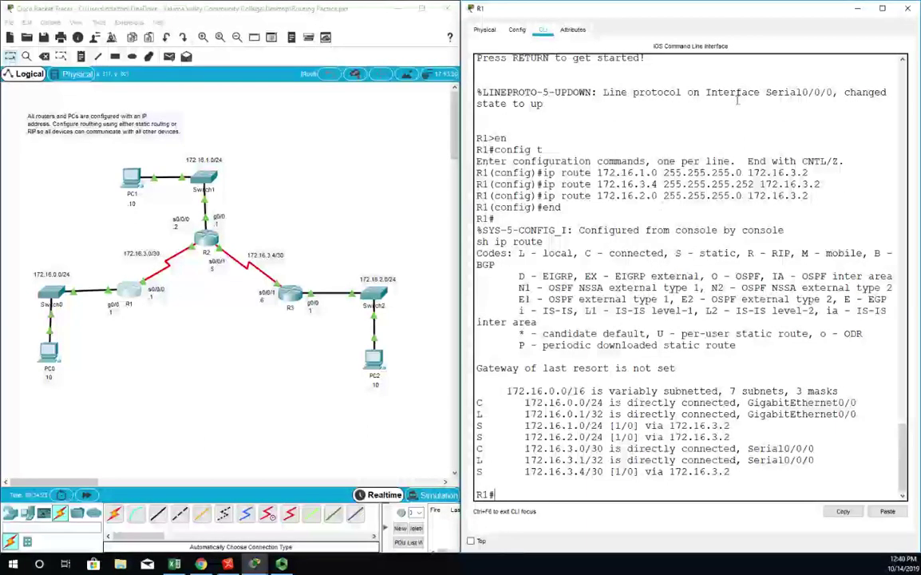
{"action": "left_click", "coordinate": [908, 8]}
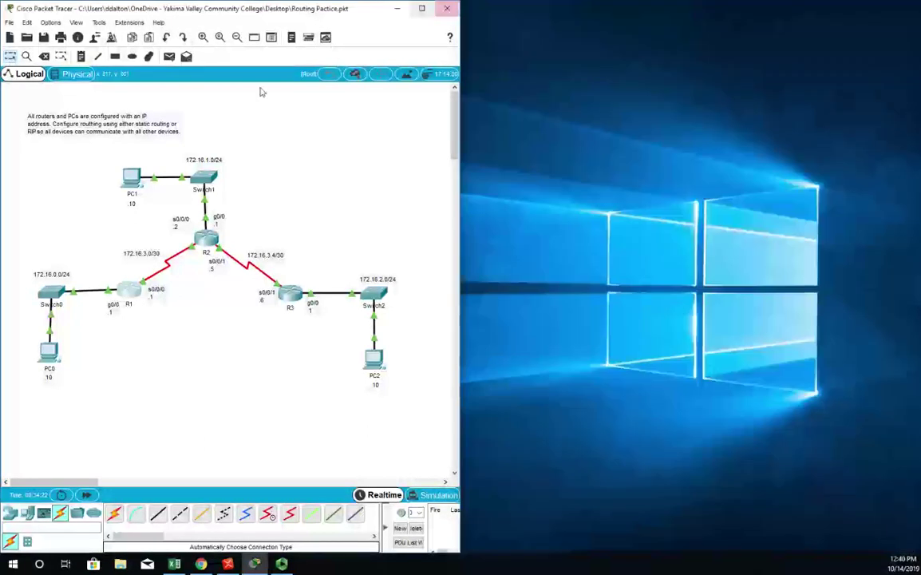
- Open R2's window on the right half of the screen and bring up its router prompt
{"action": "left_click", "coordinate": [206, 241]}
{"action": "key", "text": "super+Right"}
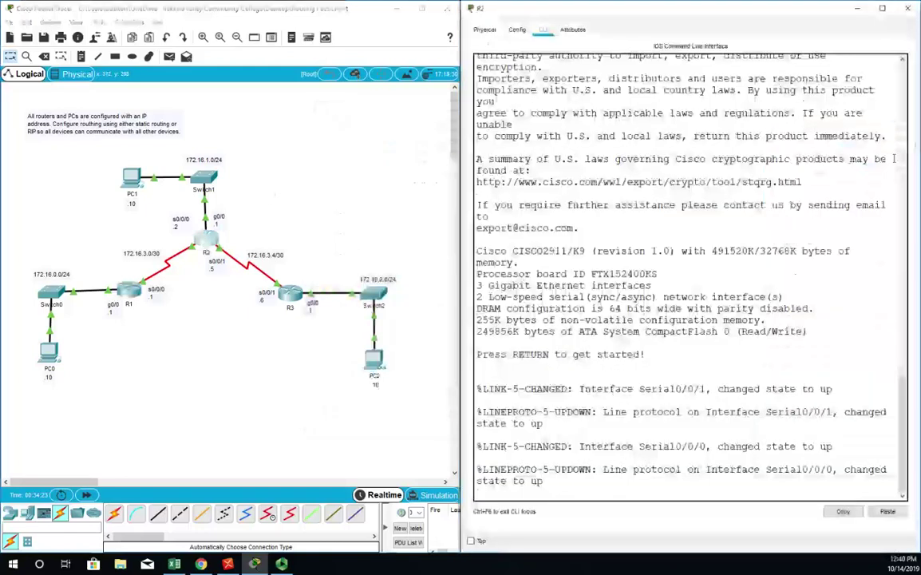
{"action": "key", "text": "Return"}
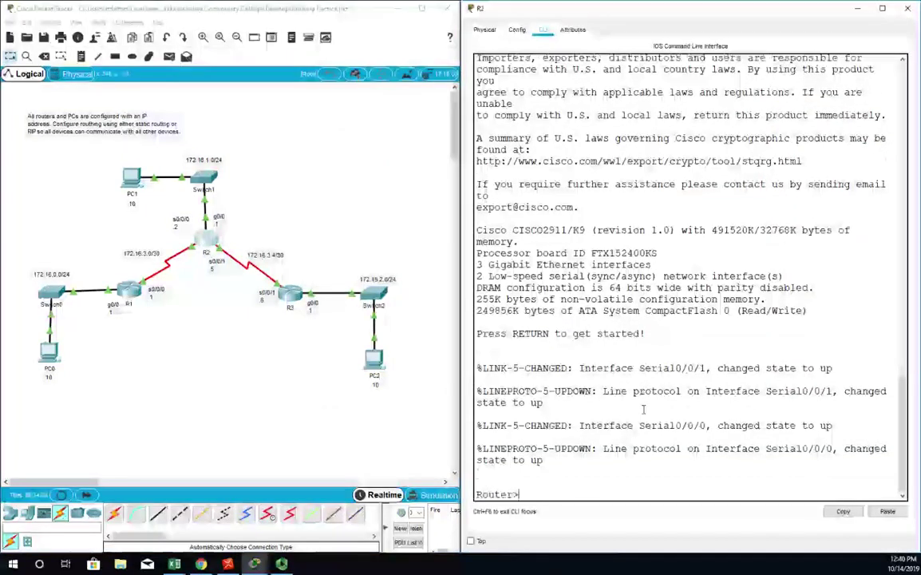
- Put R2 in global configuration mode and type the route 172.16.0.0 255.255.255.0 out s0/0/0
{"action": "type", "text": "en"}
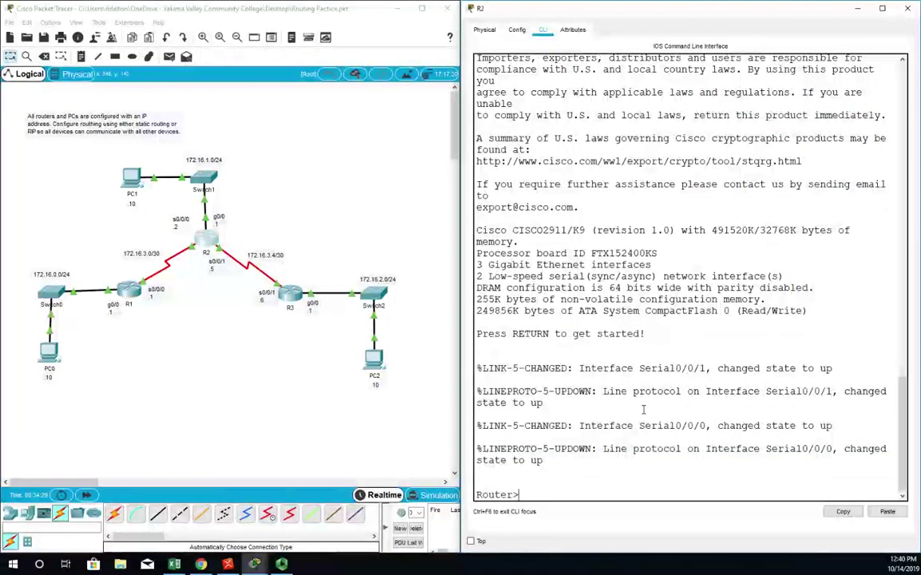
{"action": "key", "text": "Return"}
{"action": "type", "text": "config t"}
{"action": "key", "text": "Return"}
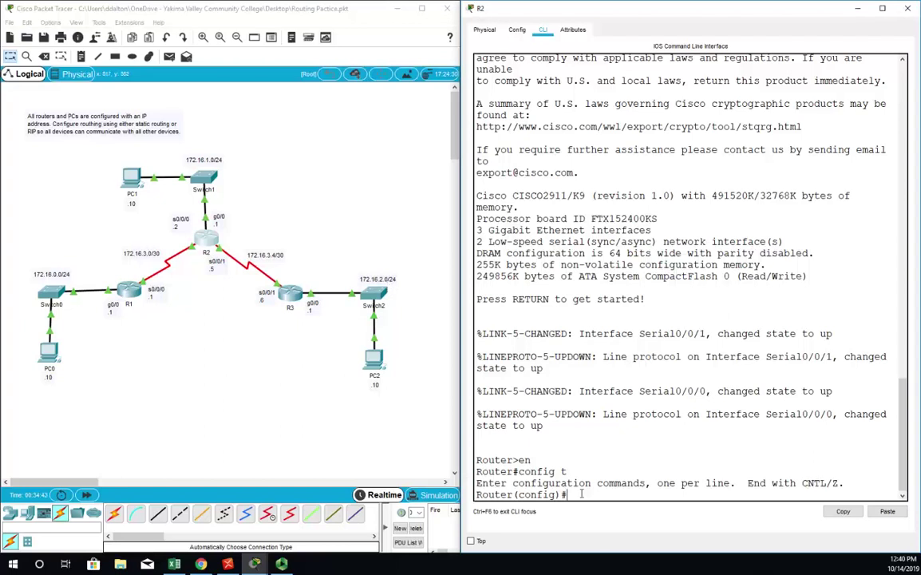
{"action": "type", "text": "route 172.16.0.0 "}
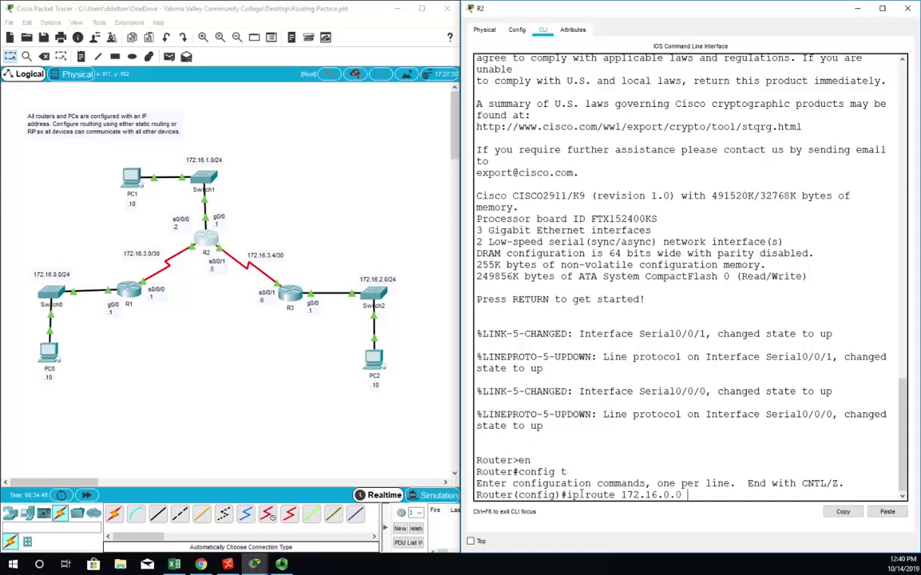
{"action": "type", "text": "255.255.255.0 s0./0"}
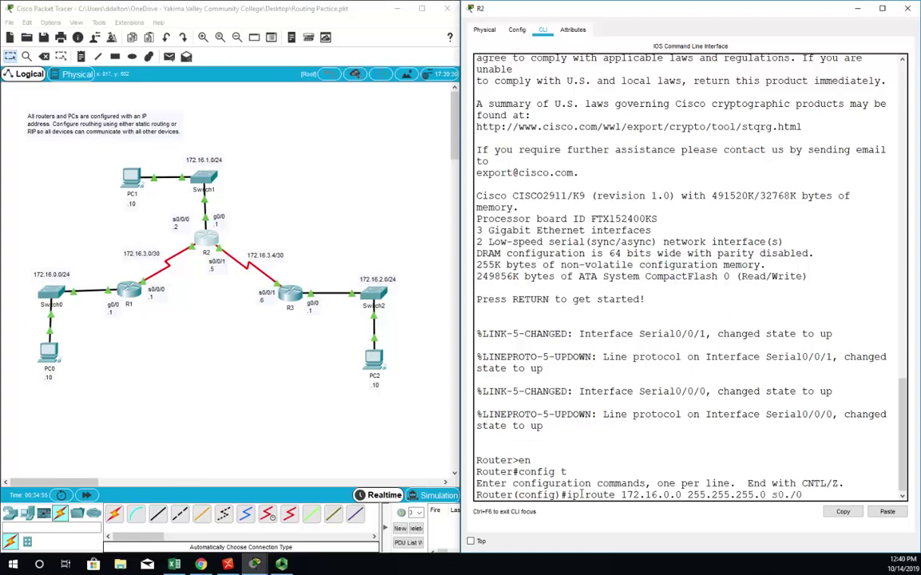
{"action": "key", "text": "BackSpace"}
{"action": "key", "text": "BackSpace"}
{"action": "key", "text": "BackSpace"}
{"action": "type", "text": "/0/0"}
- Apply R2's 172.16.0.0/24 route via s0/0/0 and add 172.16.2.0 255.255.255.0 via s0/0/1
{"action": "key", "text": "Return"}
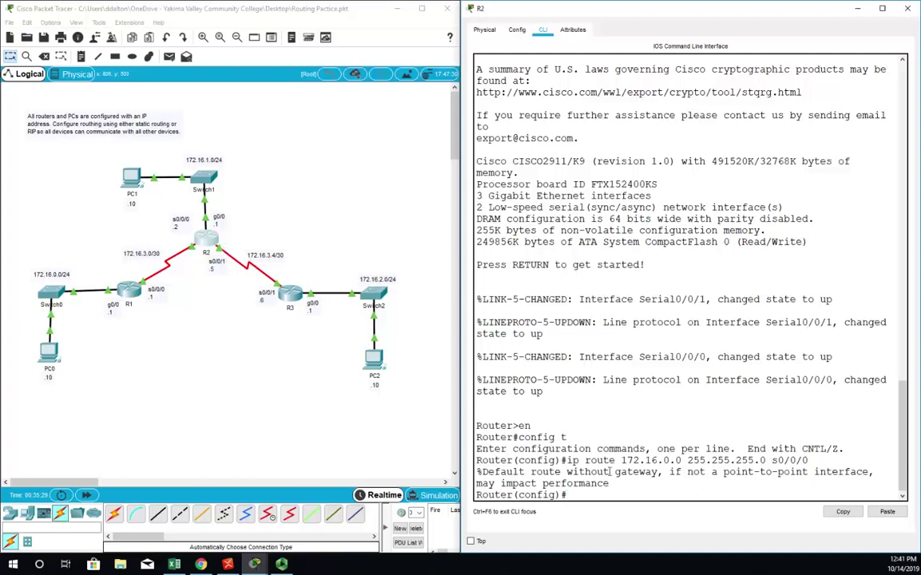
{"action": "type", "text": "ip route 172.16.2.0 255.255.255.0 s0/0/"}
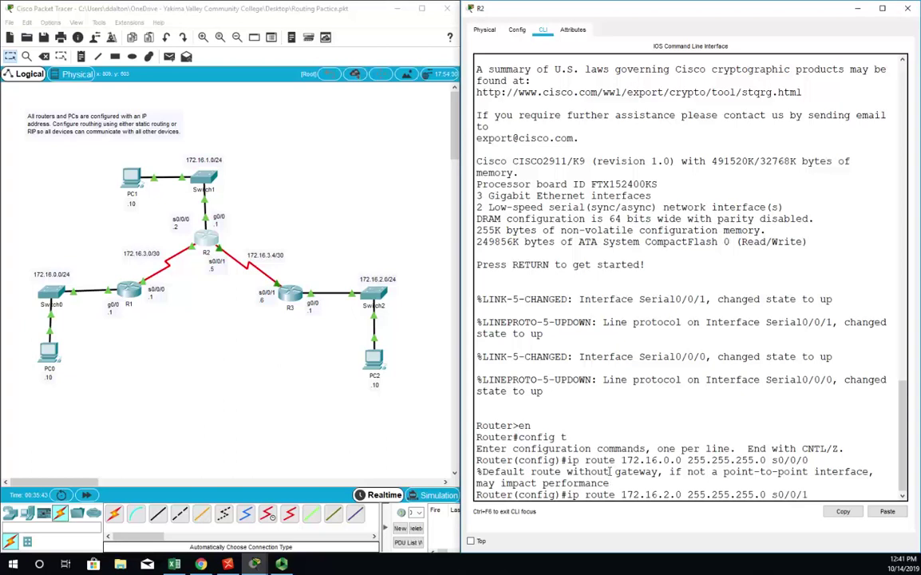
{"action": "type", "text": "1"}
{"action": "key", "text": "Return"}
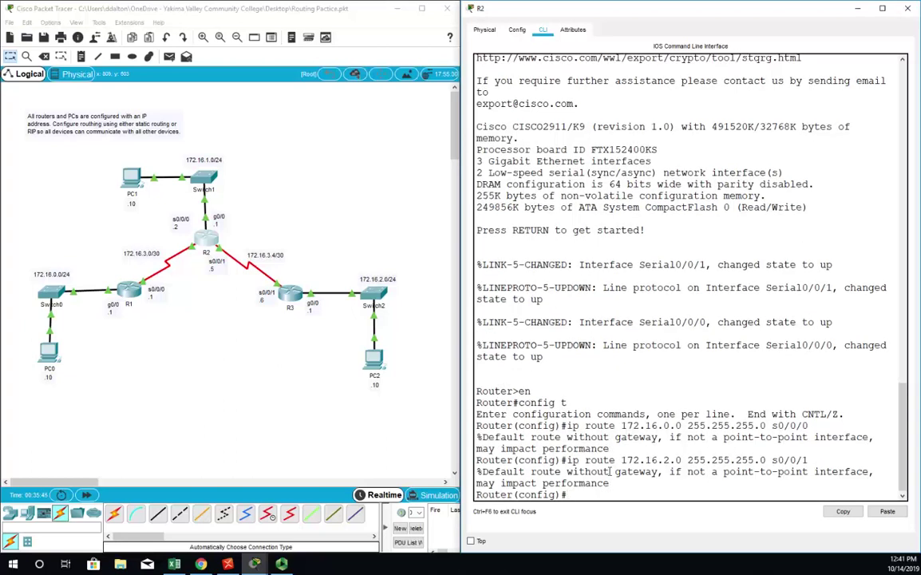
- Close R2's window and show R3's CLI on the right half at the Router> prompt
{"action": "left_click", "coordinate": [908, 8]}
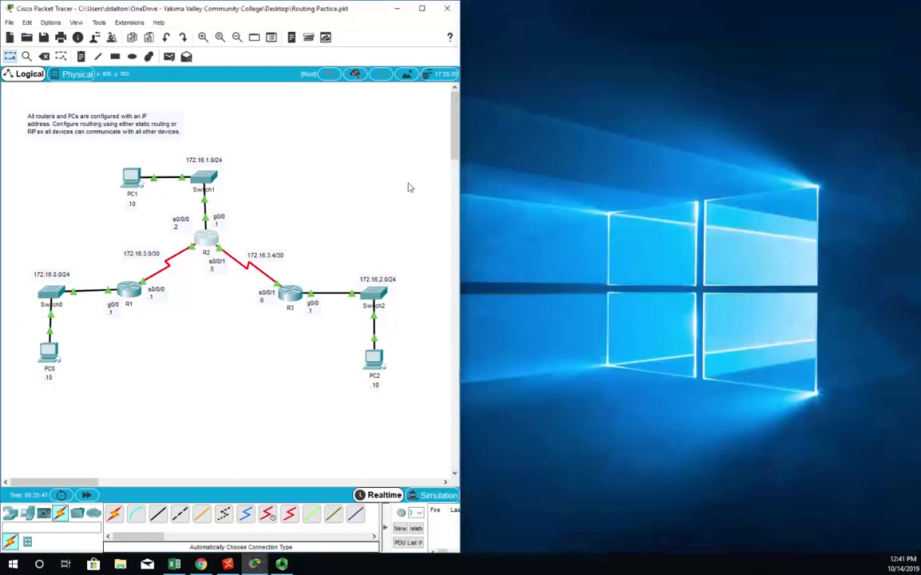
{"action": "left_click", "coordinate": [291, 291]}
{"action": "left_click_drag", "start_coordinate": [459, 114], "coordinate": [920, 240]}
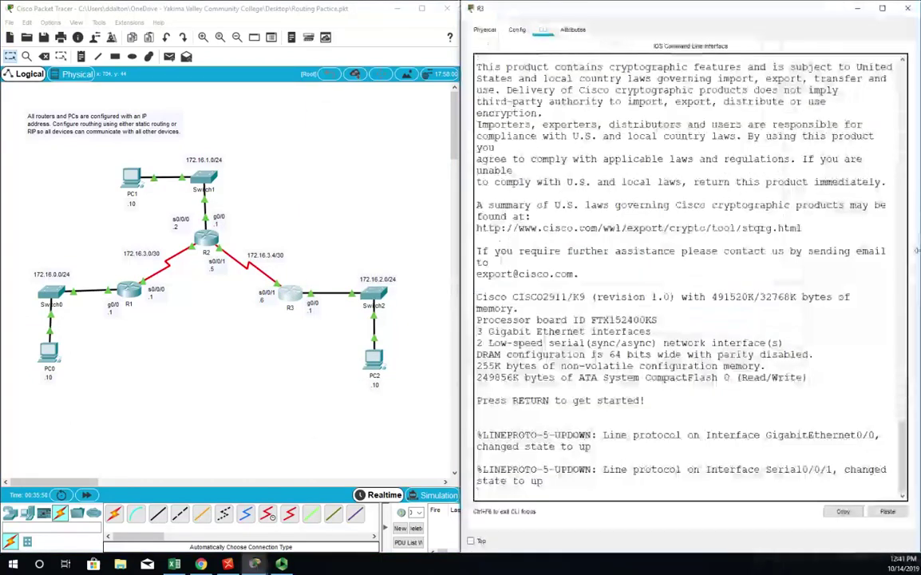
{"action": "left_click", "coordinate": [629, 445]}
{"action": "key", "text": "Return"}
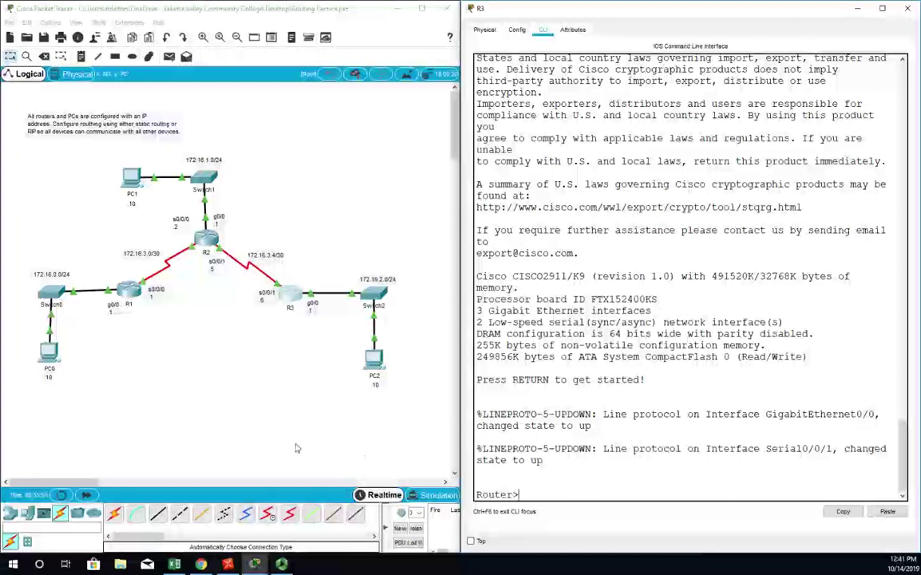
{"action": "left_click", "coordinate": [238, 266]}
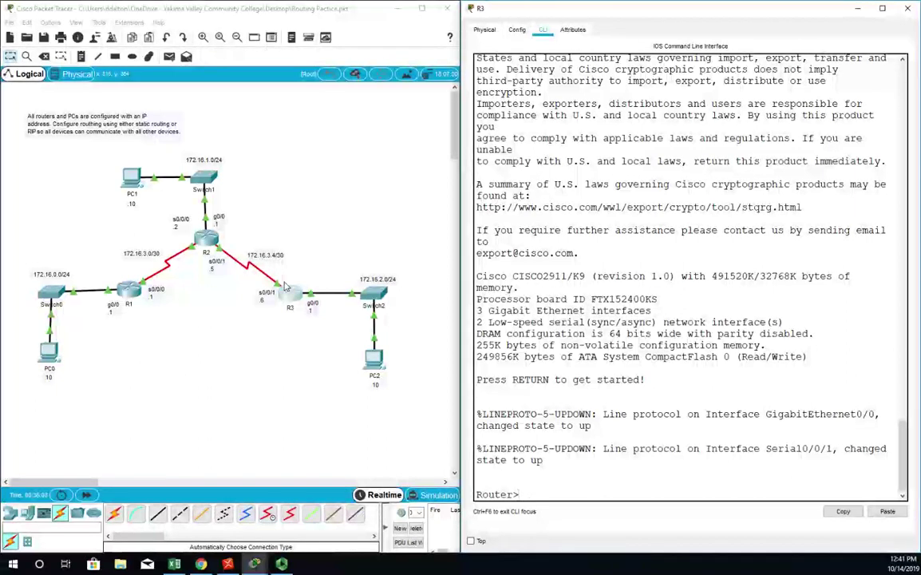
- Put R3 in global configuration mode and add default route 0.0.0.0 0.0.0.0 out s0/0/1
{"action": "type", "text": "en"}
{"action": "key", "text": "Return"}
{"action": "type", "text": "config t"}
{"action": "key", "text": "Return"}
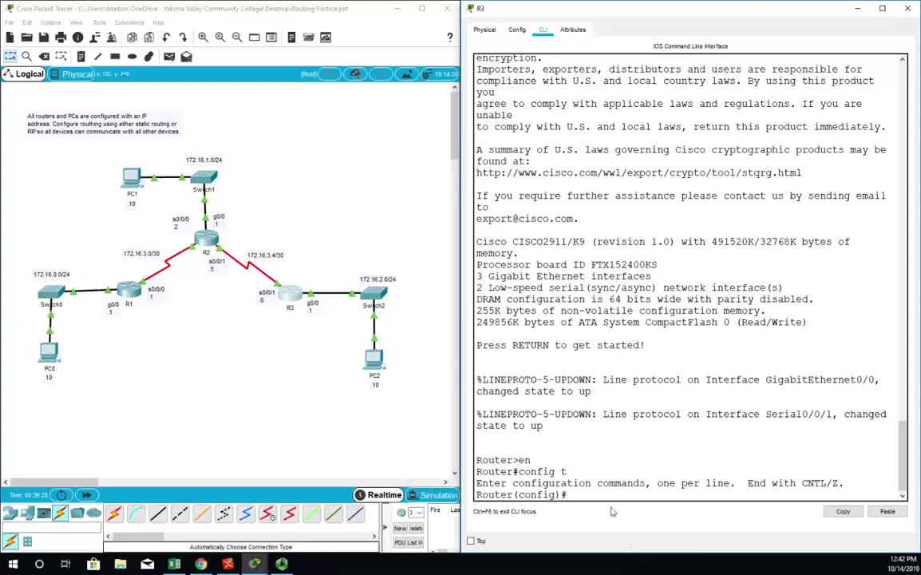
{"action": "type", "text": "ip route 0.0.0.0"}
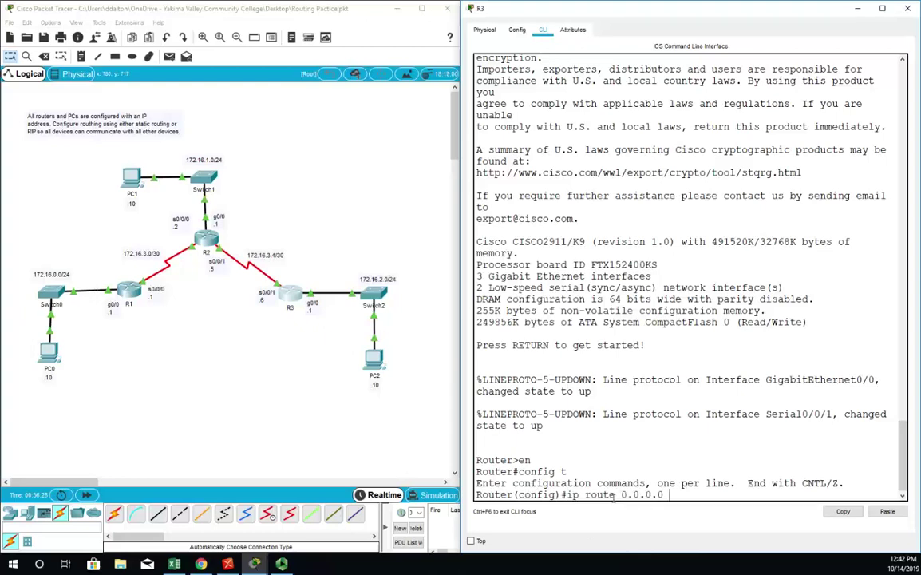
{"action": "type", "text": " 0.0.0.0"}
{"action": "type", "text": "s0/0/1"}
{"action": "key", "text": "Return"}
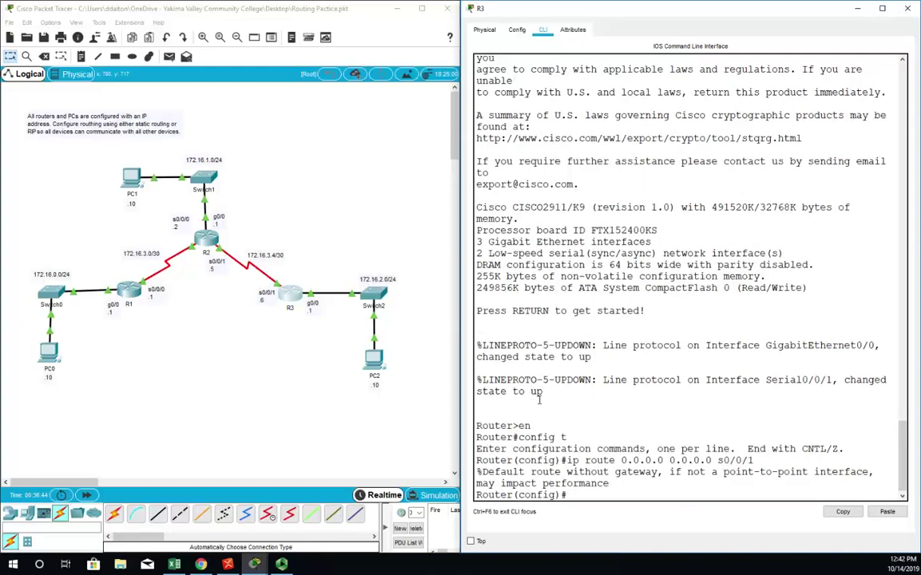
- Exit config mode and display R3's routing table, highlighting the S* 0.0.0.0/0 route via Serial0/0/1
{"action": "type", "text": "end"}
{"action": "key", "text": "Return"}
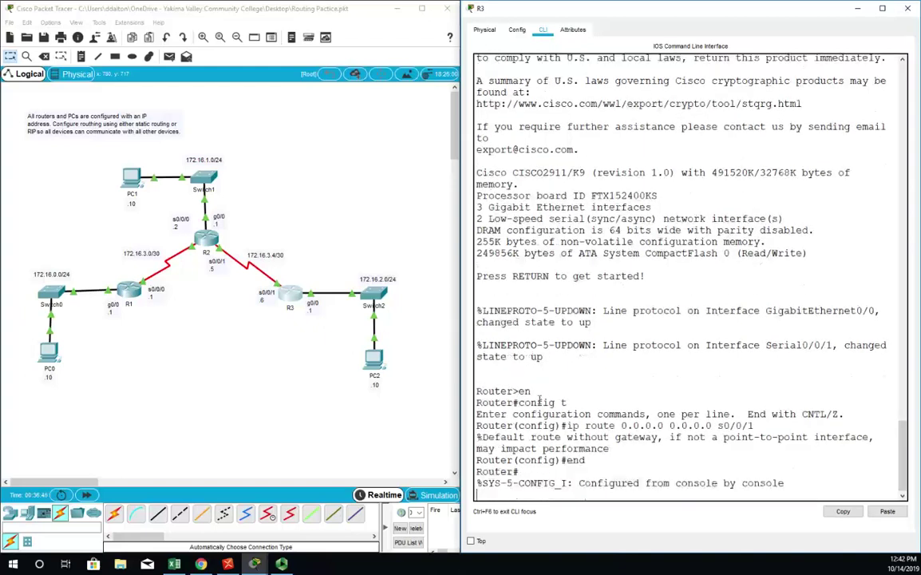
{"action": "type", "text": "sh ip route"}
{"action": "key", "text": "Return"}
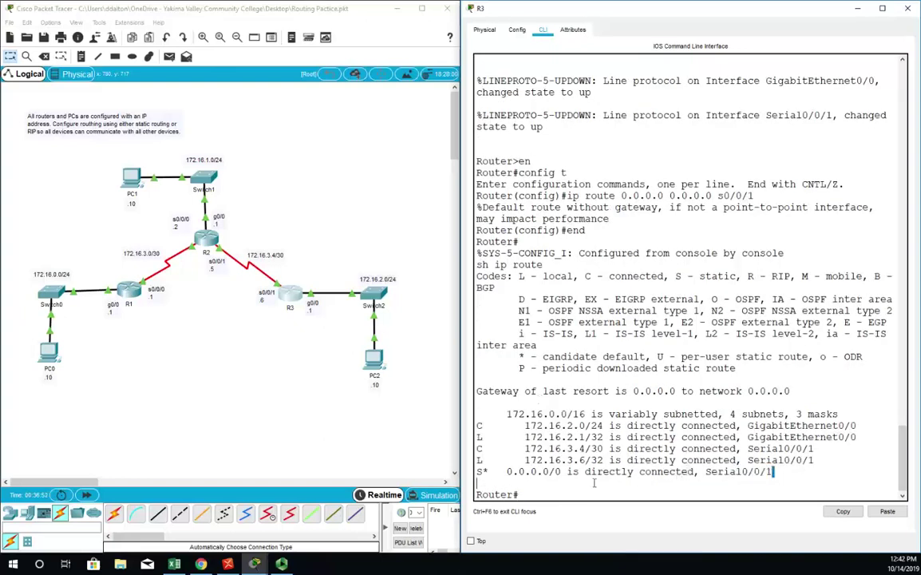
{"action": "left_click_drag", "start_coordinate": [773, 472], "coordinate": [472, 471]}
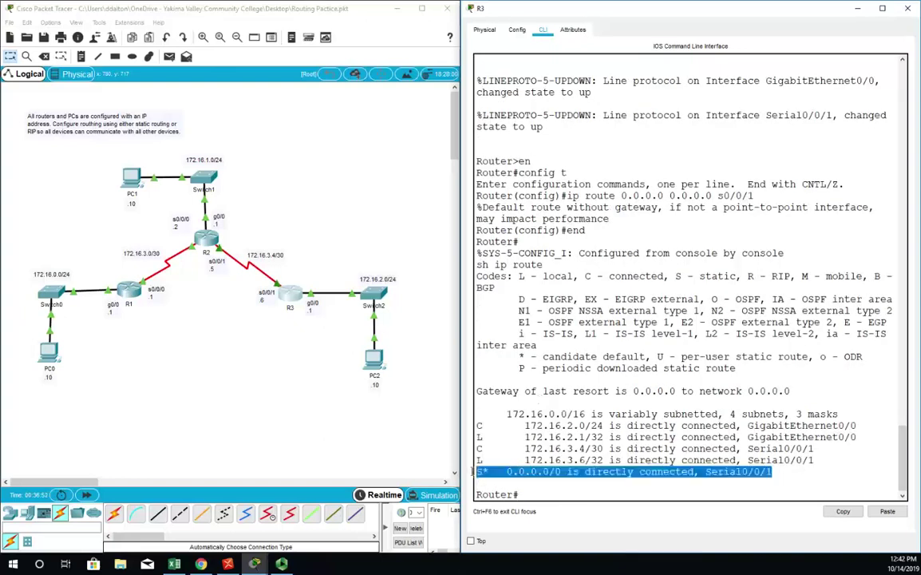
{"action": "left_click", "coordinate": [582, 494]}
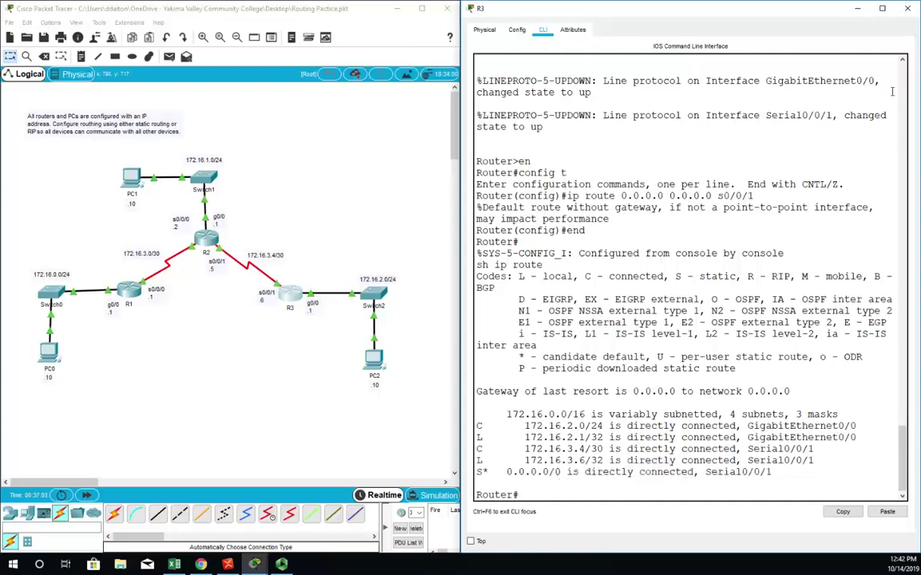
- Close R3's window, maximize the topology, and send a simple PDU ping from PC0 to PC1
{"action": "left_click", "coordinate": [908, 8]}
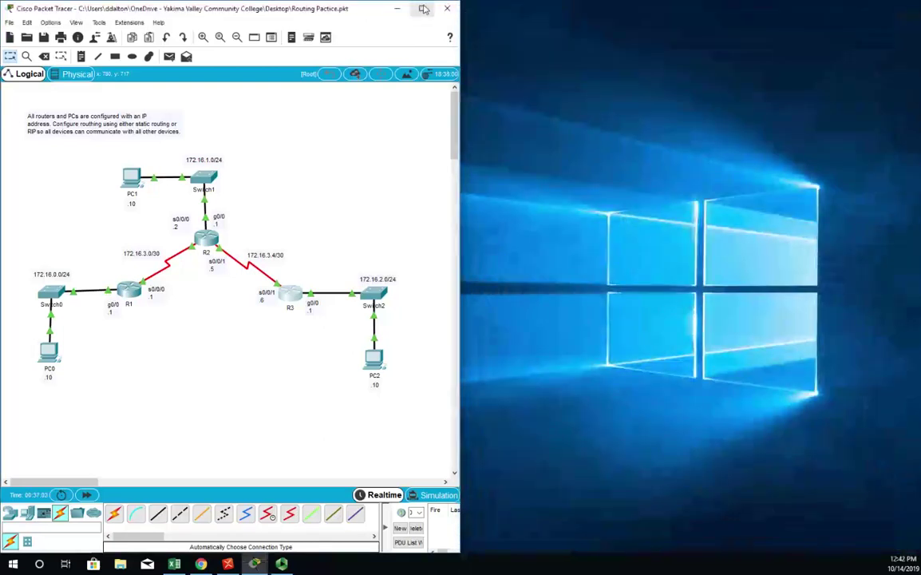
{"action": "left_click", "coordinate": [423, 9]}
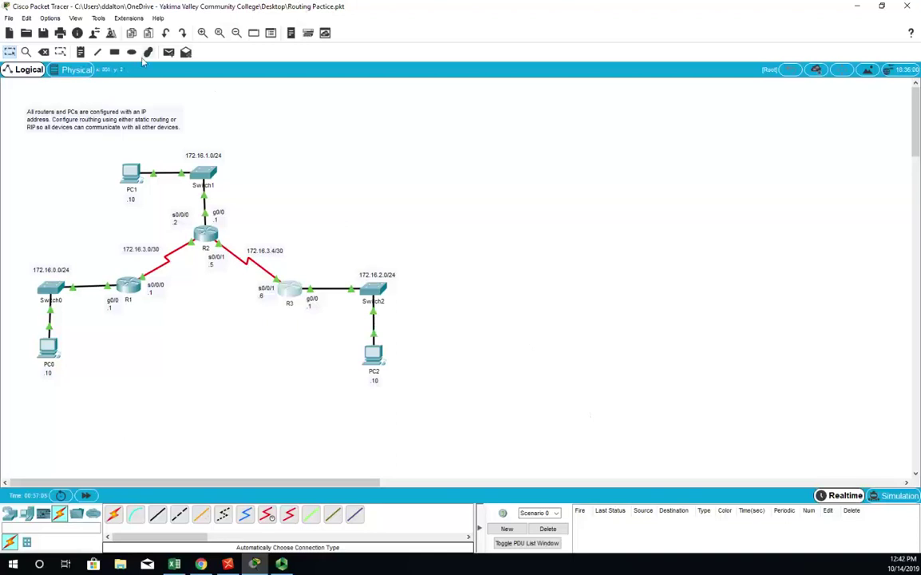
{"action": "left_click", "coordinate": [168, 52]}
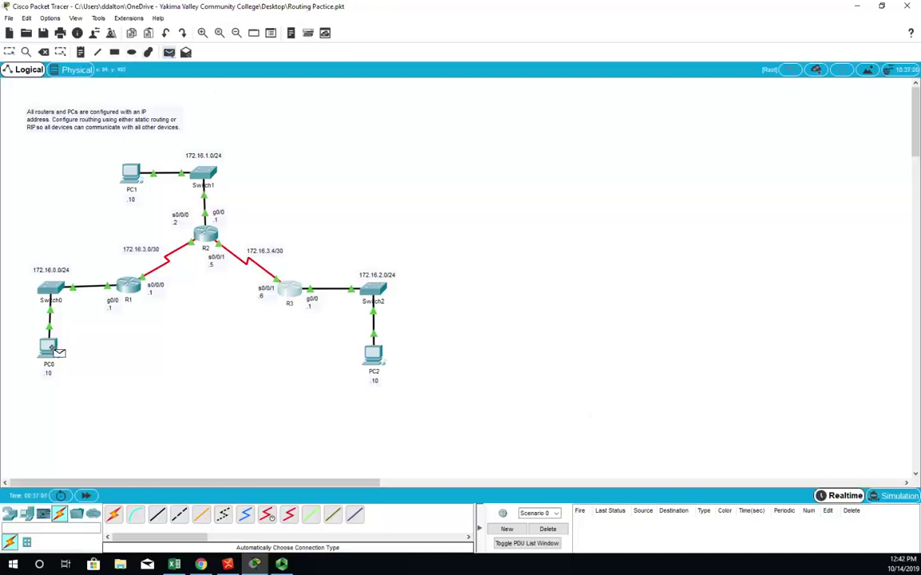
{"action": "left_click", "coordinate": [49, 348]}
{"action": "left_click", "coordinate": [130, 173]}
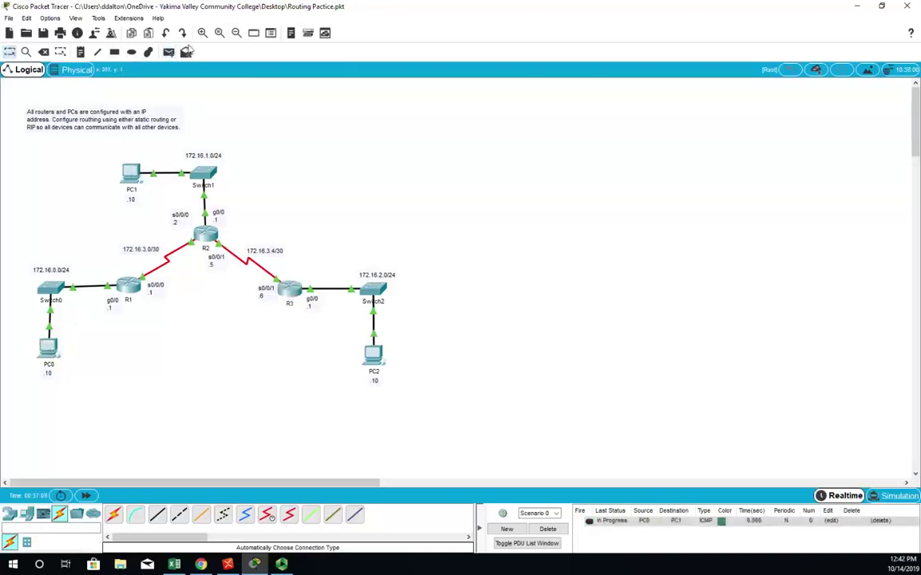
- Ping PC0→PC2 and PC1→PC2, then re-fire the PC0→PC1 and PC0→PC2 tests until Successful
{"action": "left_click", "coordinate": [169, 52]}
{"action": "left_click", "coordinate": [48, 349]}
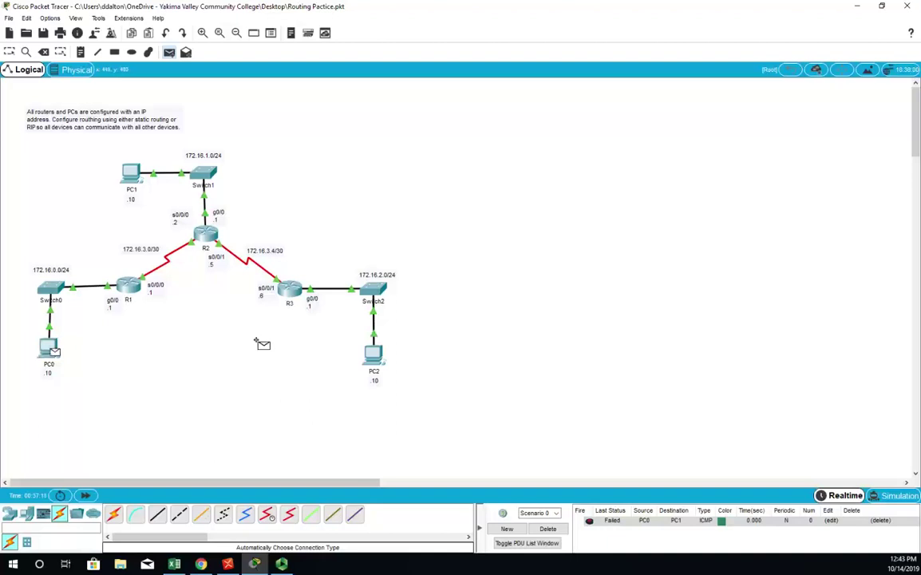
{"action": "left_click", "coordinate": [373, 352]}
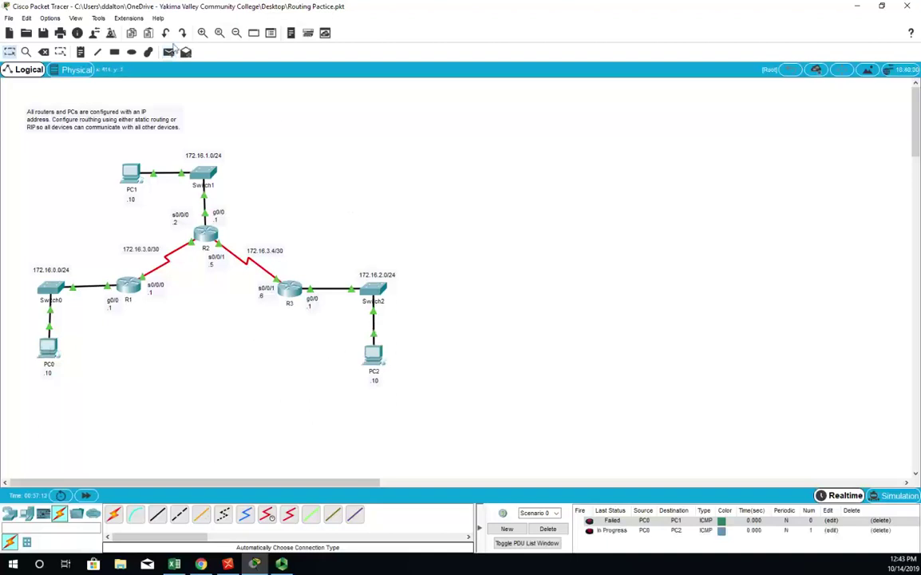
{"action": "left_click", "coordinate": [168, 52]}
{"action": "left_click", "coordinate": [130, 172]}
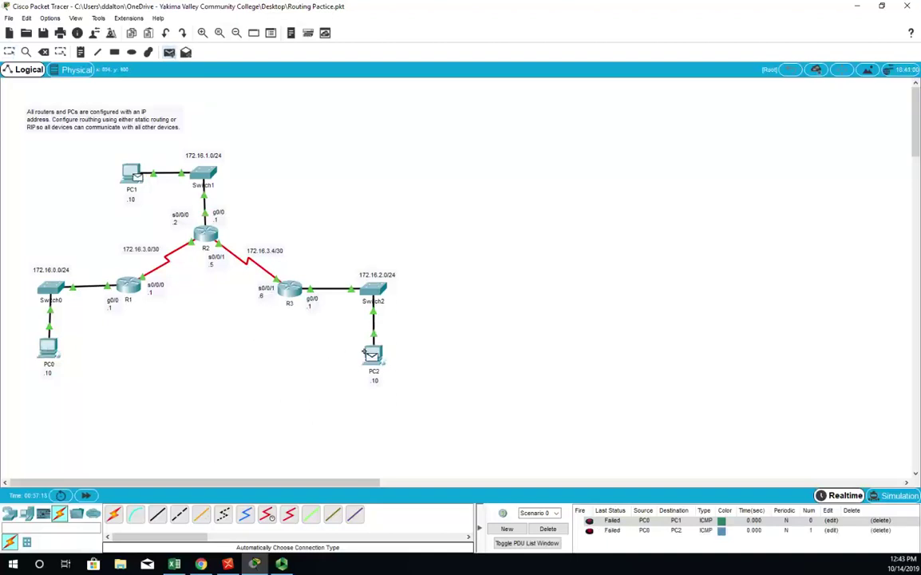
{"action": "left_click", "coordinate": [367, 352]}
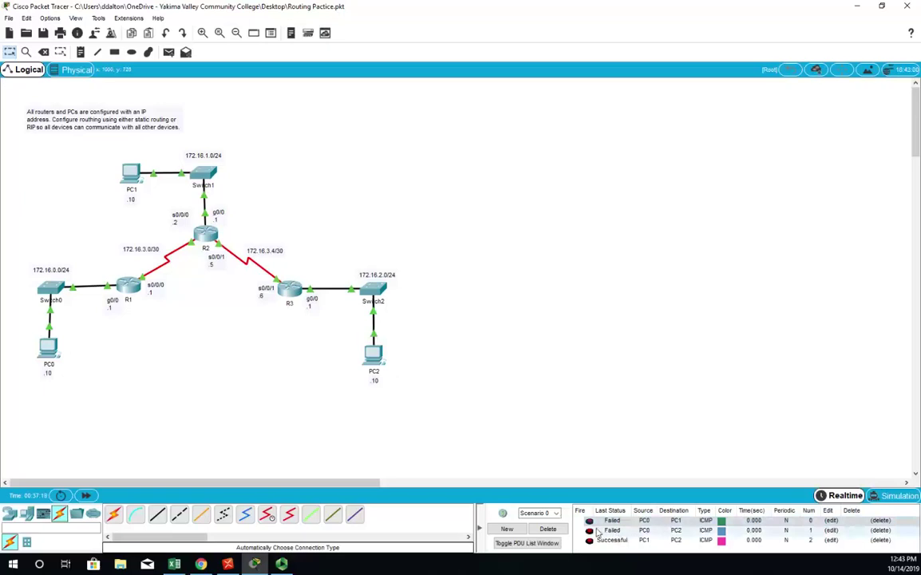
{"action": "left_click", "coordinate": [589, 521]}
{"action": "left_click", "coordinate": [589, 530]}
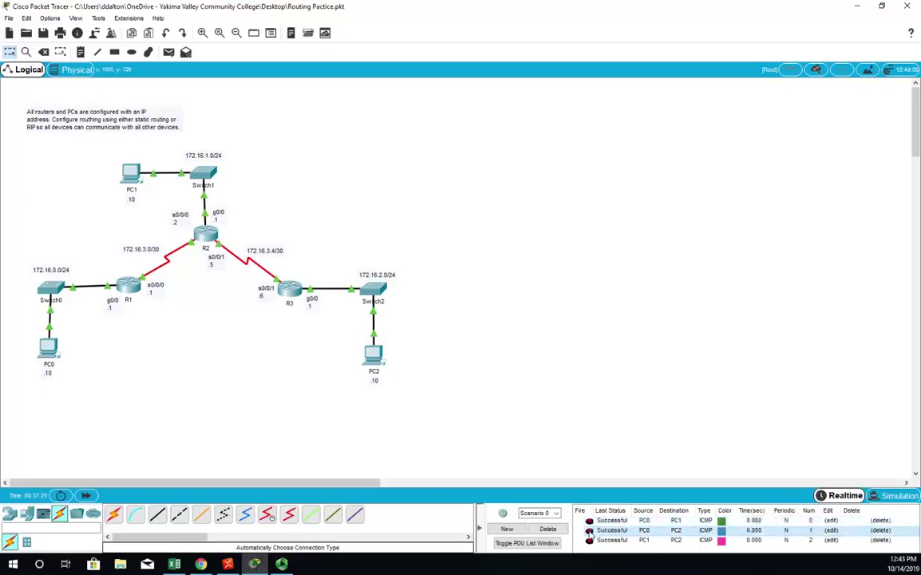